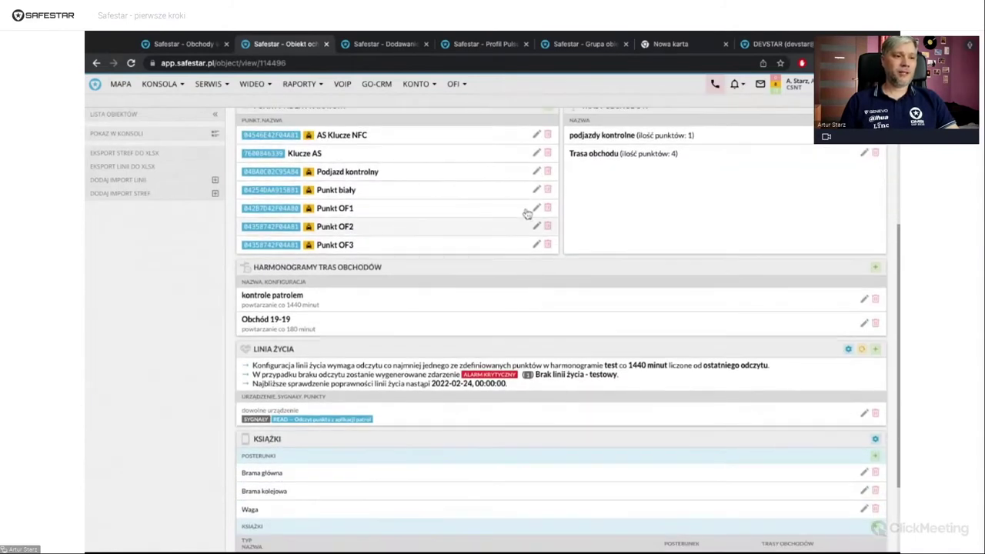
Check the protection configuration of the object's Książki section and close it without changes
scroll(538, 277, "up", 1)
scroll(544, 288, "down", 2)
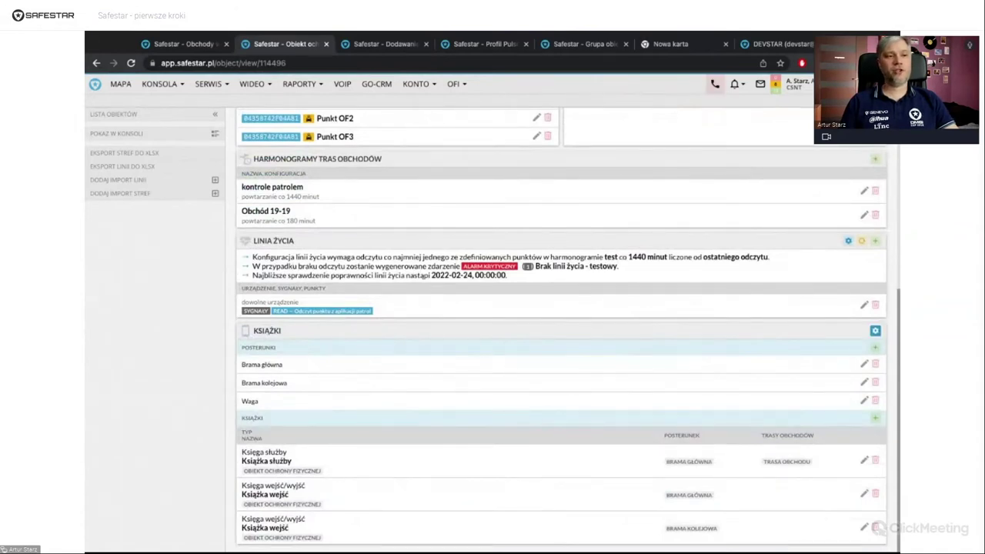
left_click(875, 331)
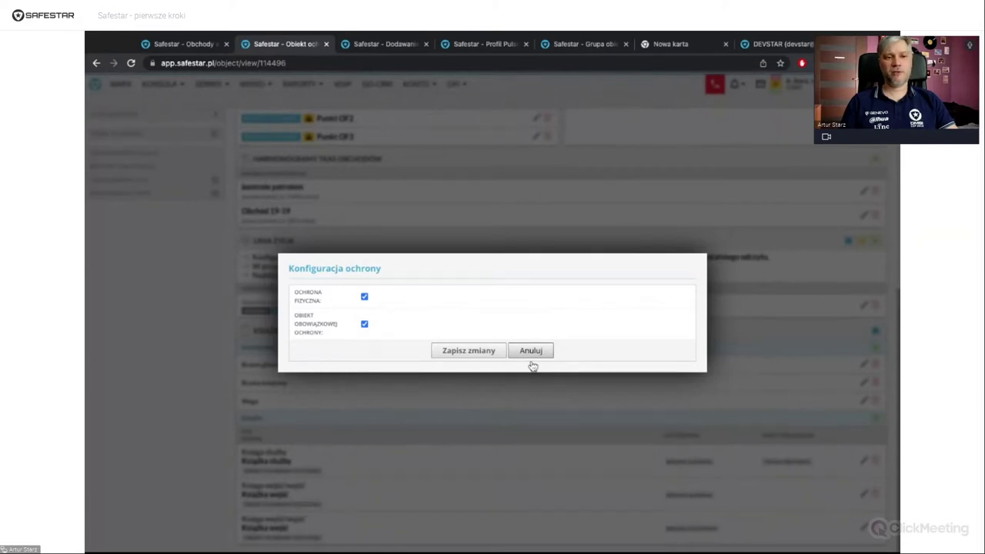
left_click(530, 351)
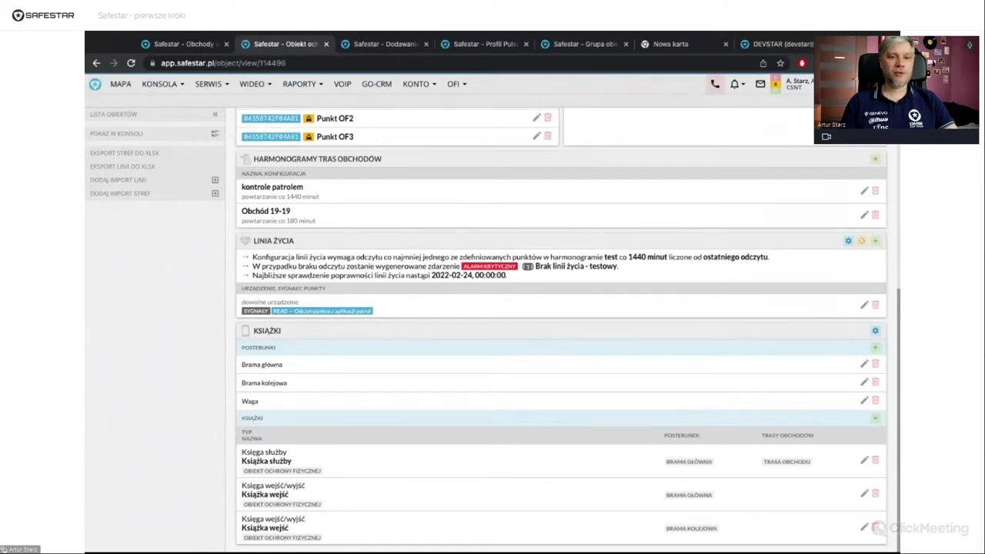
Review the settings of Książka służby and the Brama główna Książka wejść, closing each without saving
left_click(863, 460)
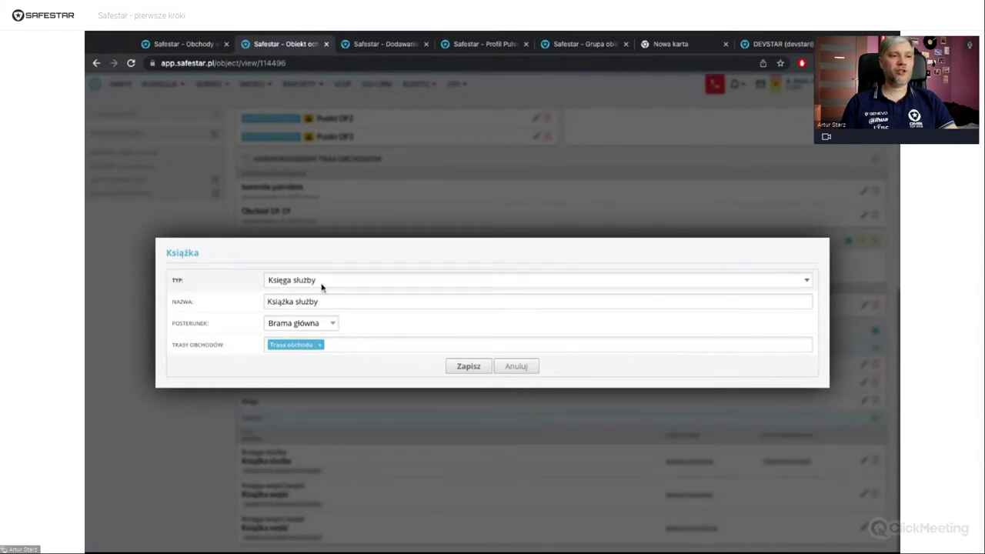
left_click(288, 306)
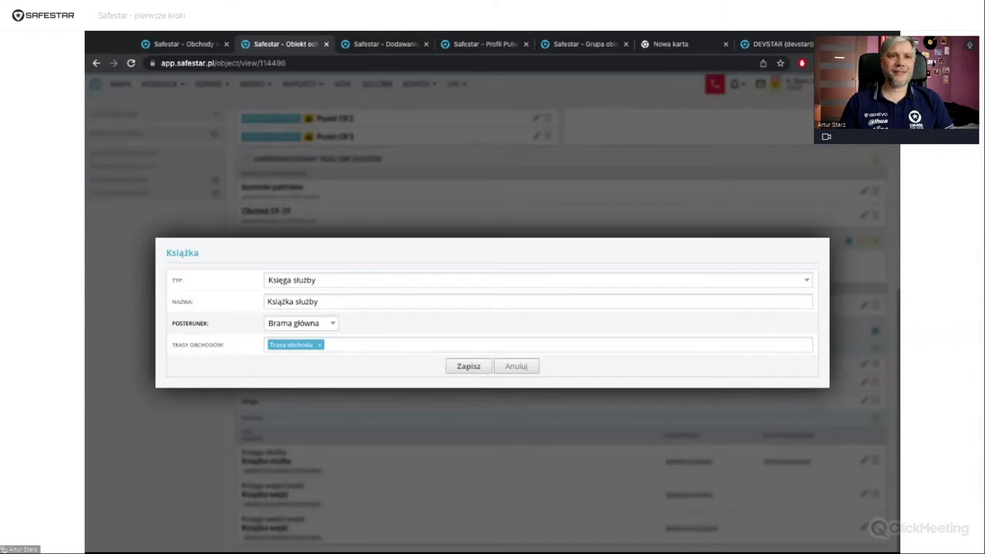
left_click(517, 370)
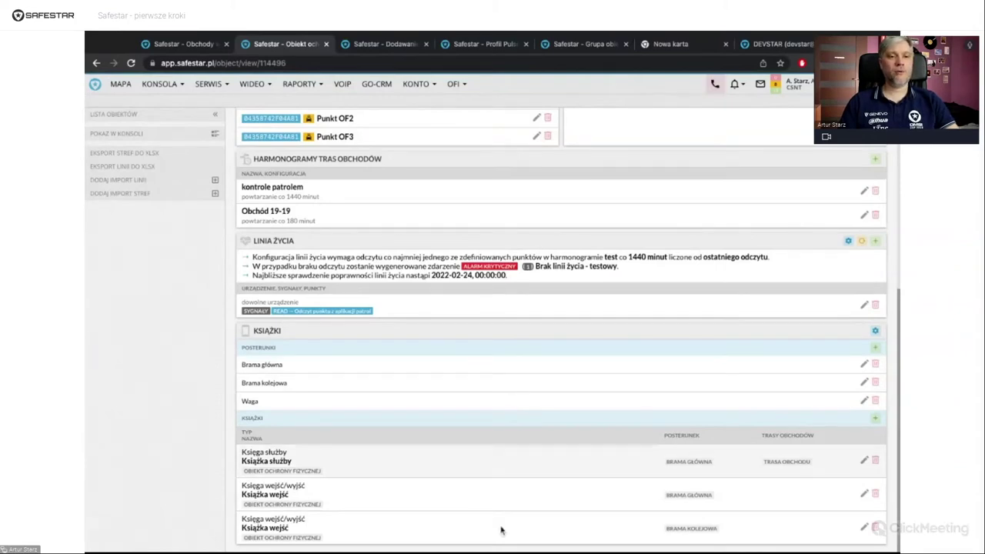
left_click(863, 493)
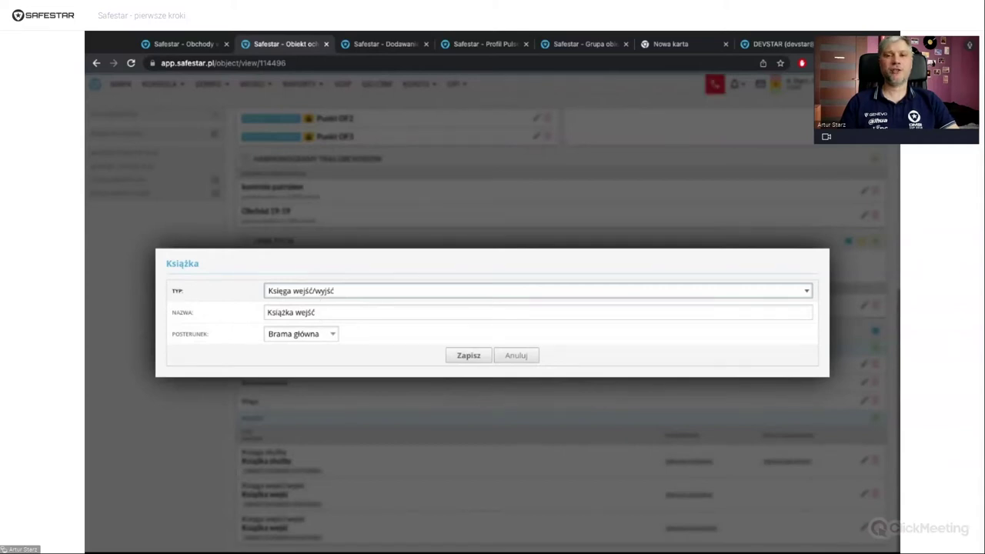
left_click(519, 359)
Open the Brama główna Książka służby of Obiekt ochrony fizycznej from the OFI book list and look over its register
left_click(454, 83)
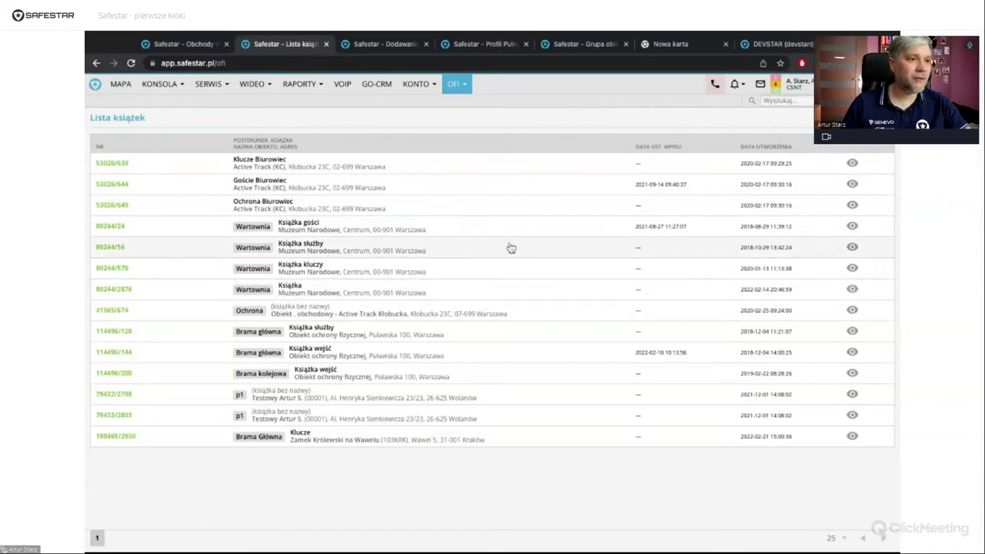
left_click(489, 347)
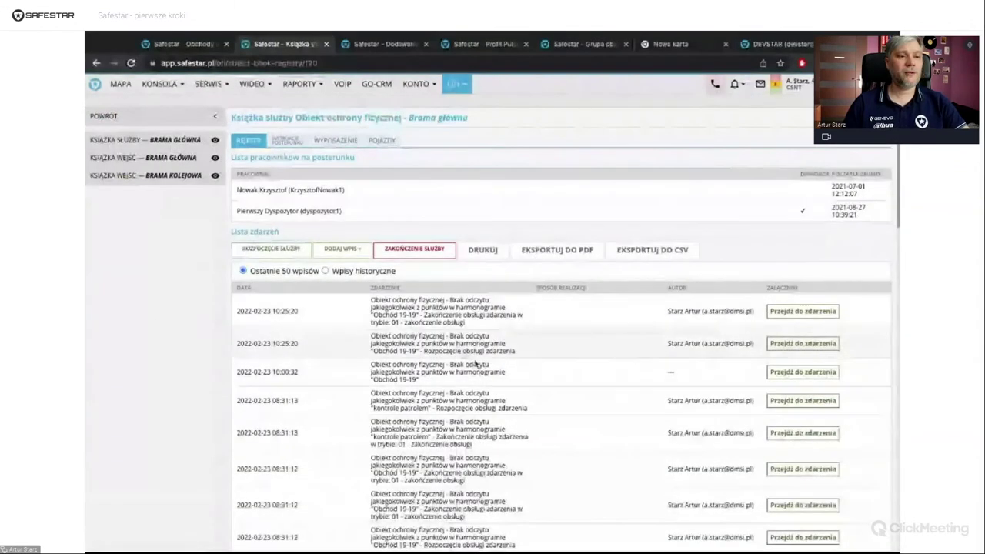
scroll(472, 390, "down", 1)
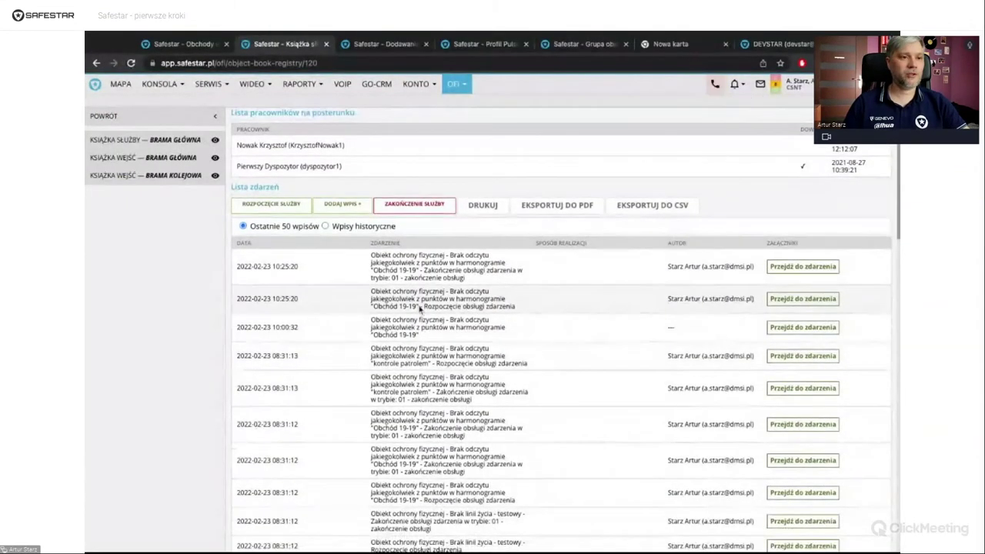
scroll(478, 377, "up", 1)
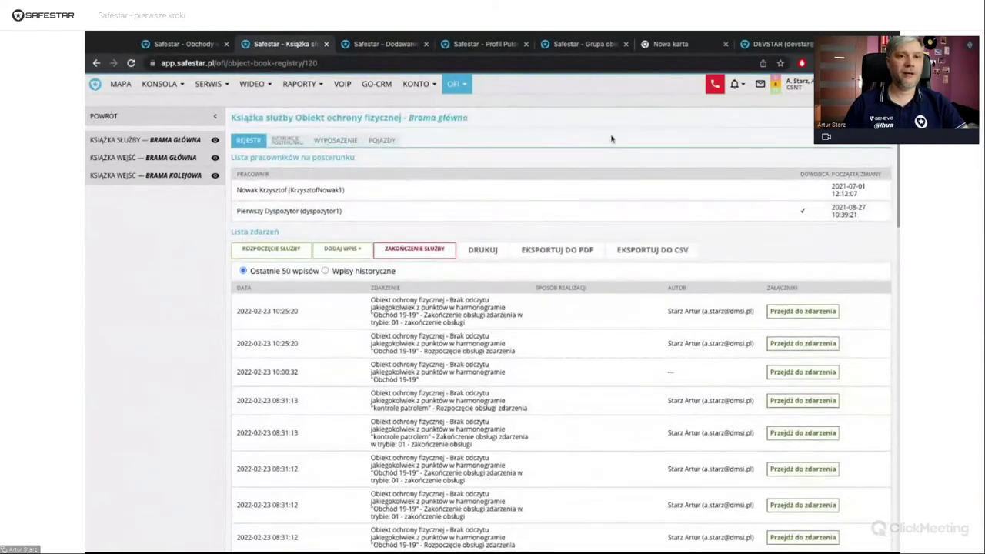
Record the end of duty for both employees on the Brama główna post
left_click(414, 248)
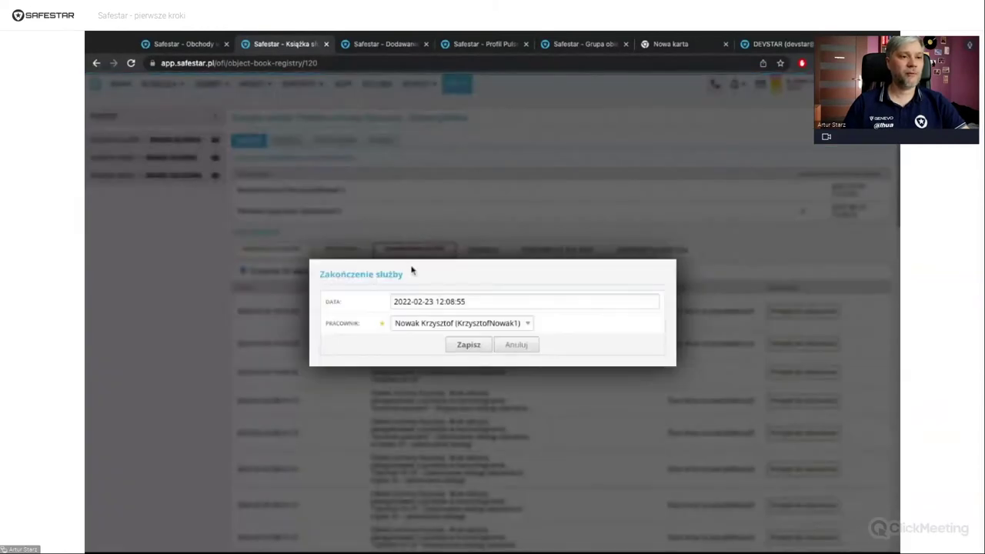
left_click(469, 347)
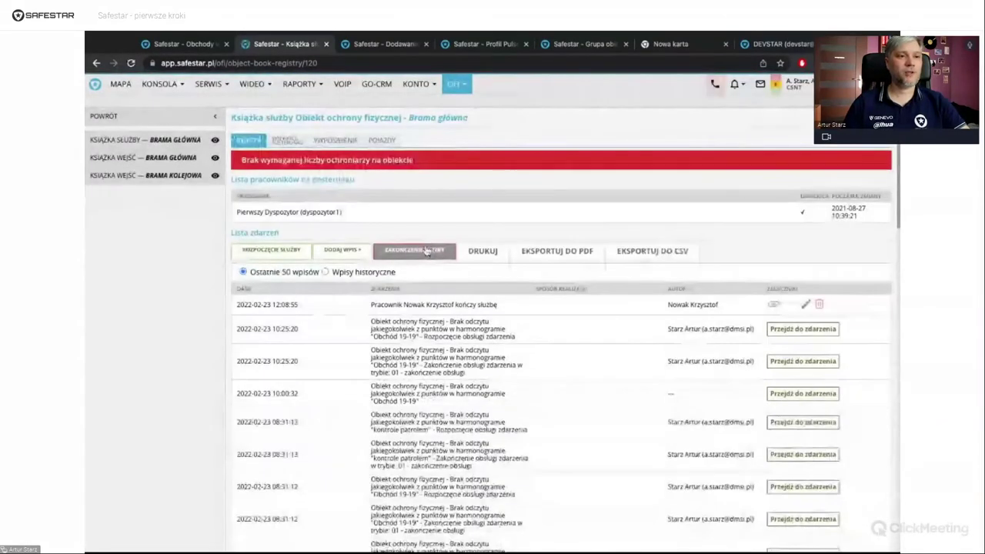
left_click(419, 249)
left_click(469, 344)
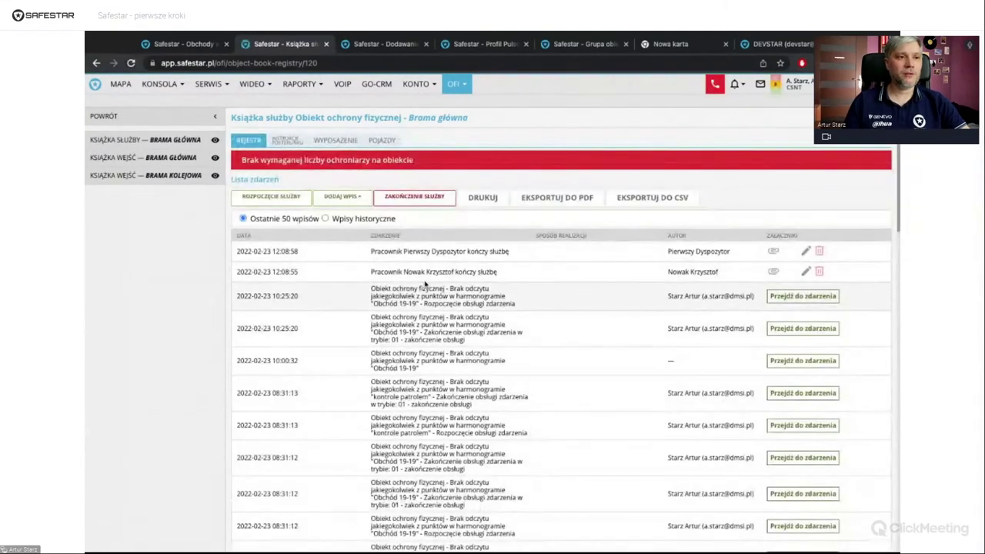
Add a Kontrola entry to the duty register with "wszystko ok" as the method of realization
left_click(321, 194)
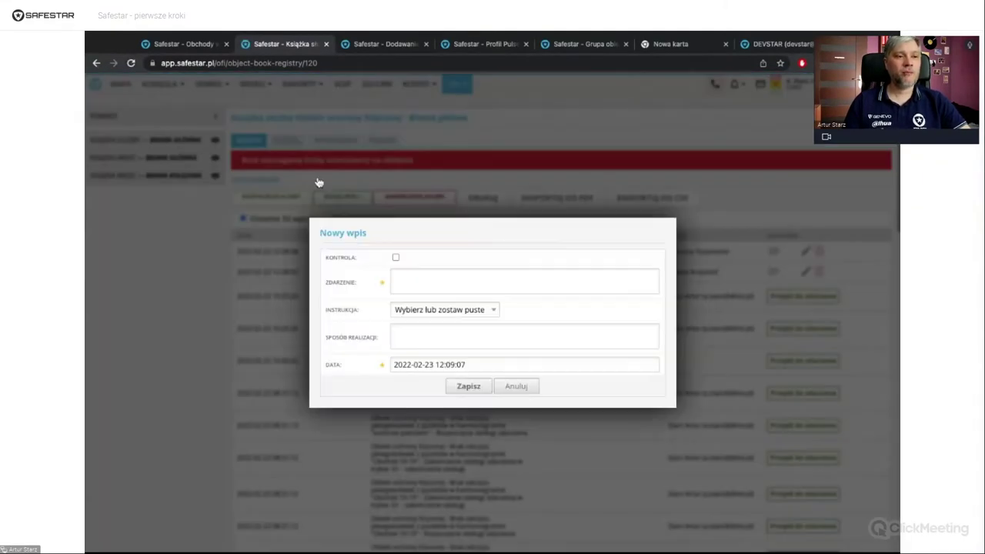
left_click(377, 259)
left_click(439, 341)
type("wszystko ok")
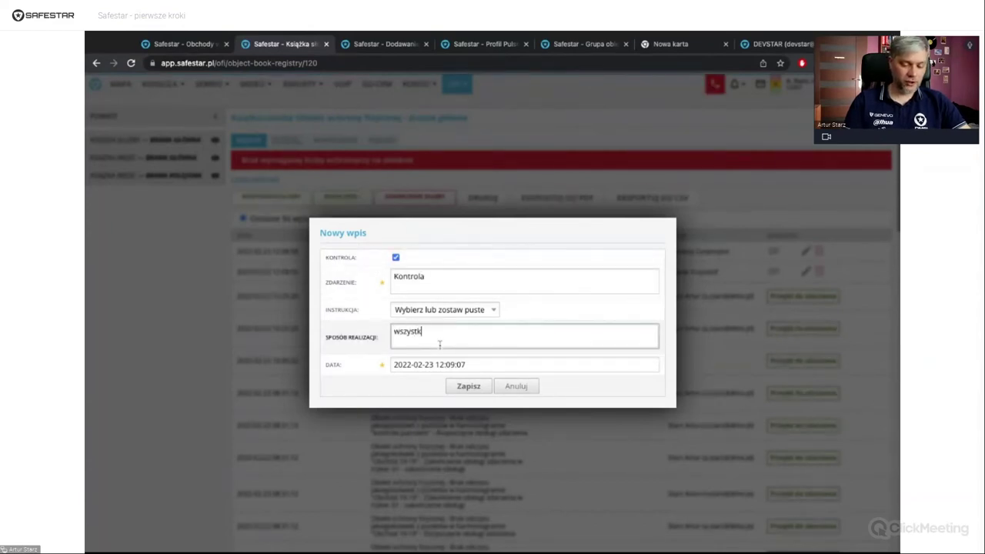
left_click(462, 387)
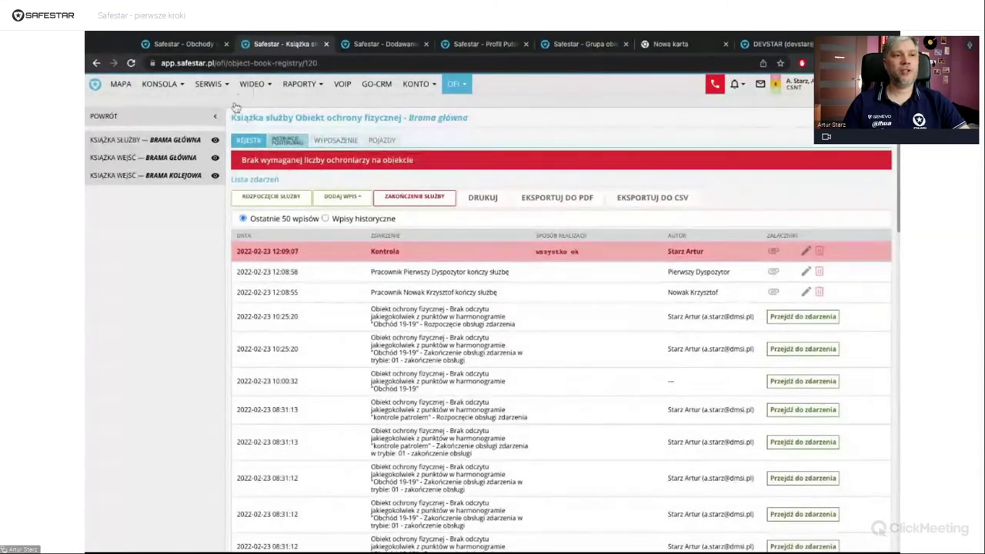
Start the post instruction "Alarm pożarowy z centrali" and return to the duty book after its event opens
left_click(286, 140)
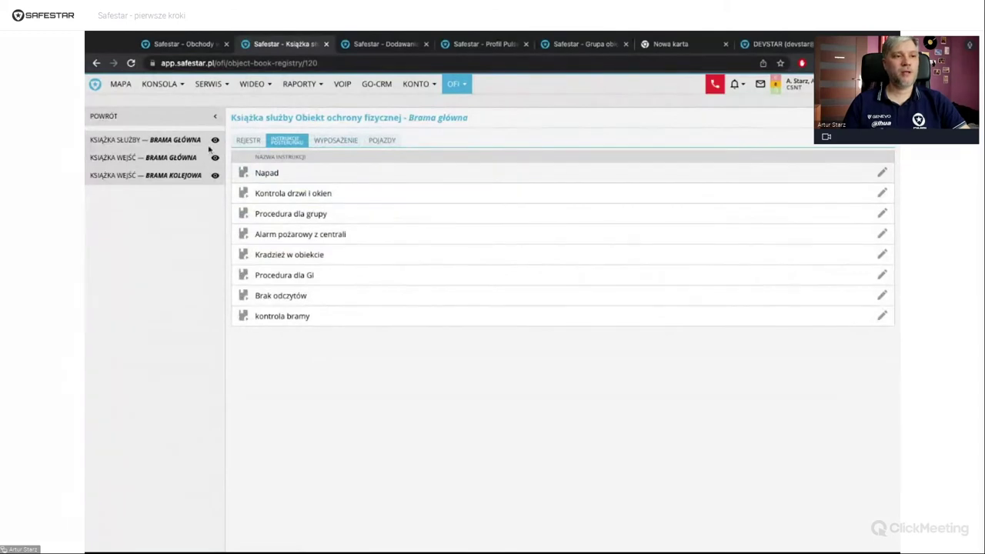
left_click(235, 227)
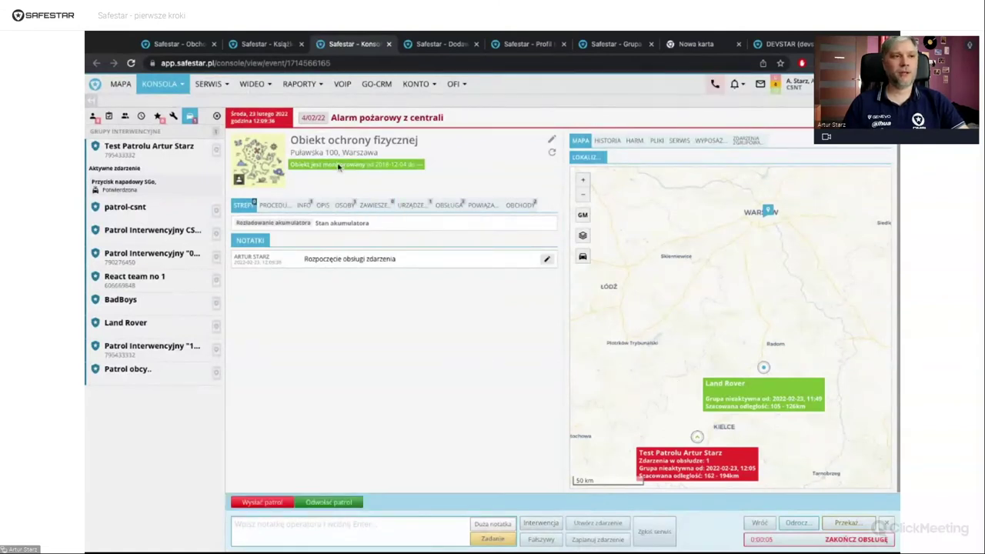
left_click(264, 44)
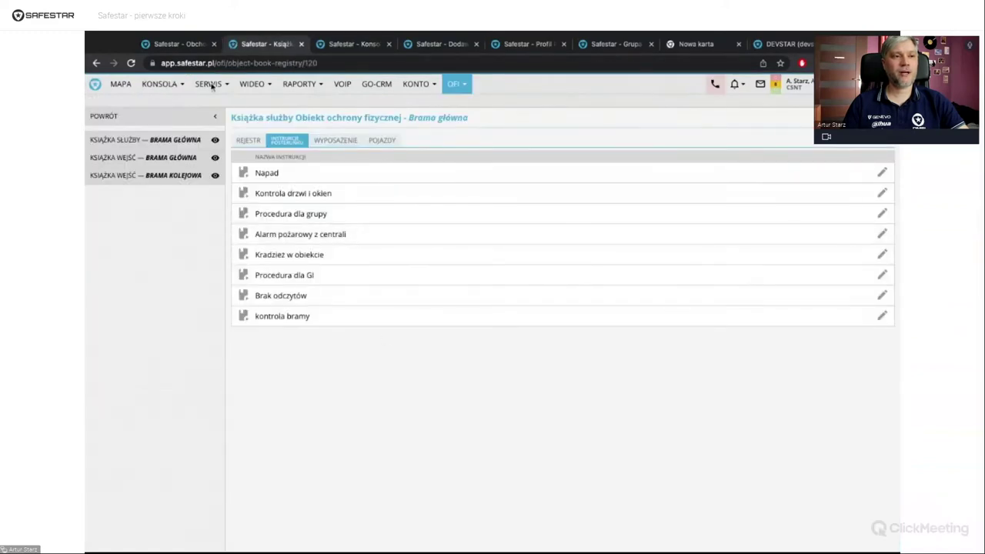
Look through the post's equipment and vehicles, and examine the newest entries in the duty register
left_click(336, 140)
left_click(382, 140)
left_click(248, 140)
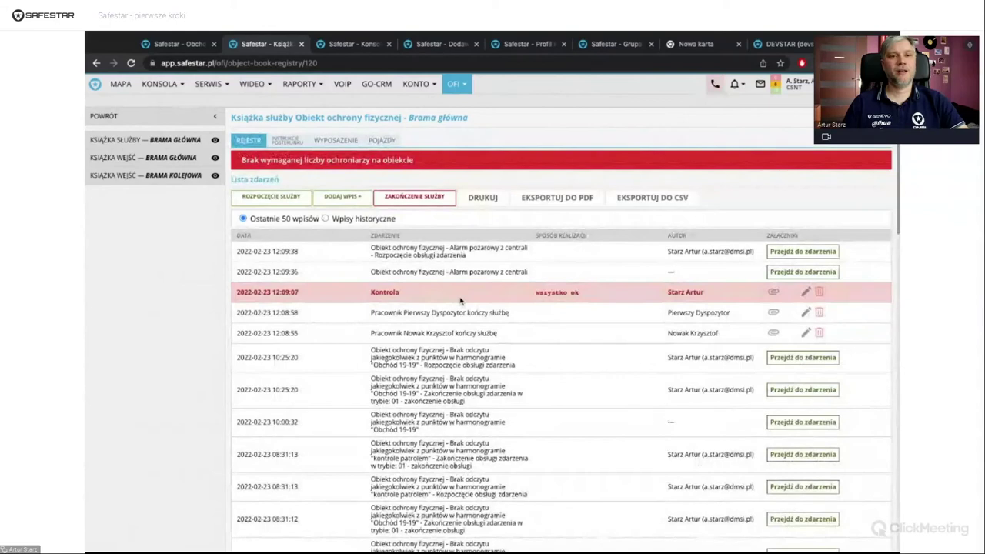
scroll(536, 361, "down", 1)
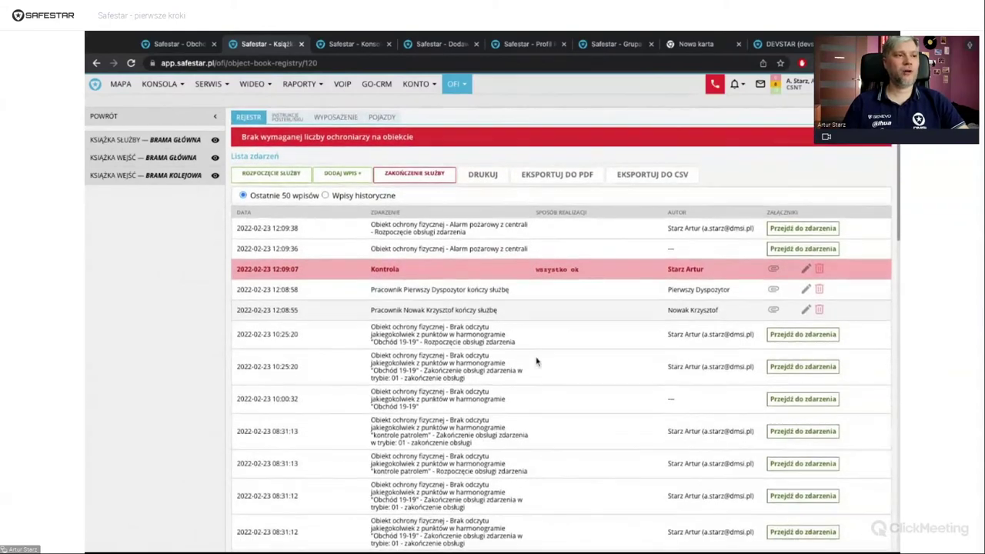
scroll(536, 361, "up", 1)
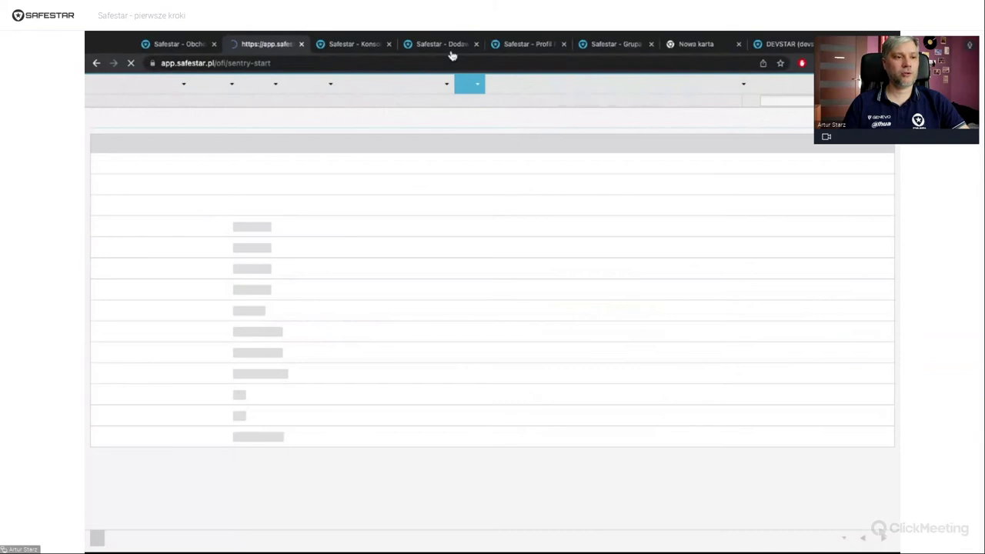
Open the Brama główna Książka wejść and check out the DMSI guest who entered on 2021-03-11
left_click(445, 377)
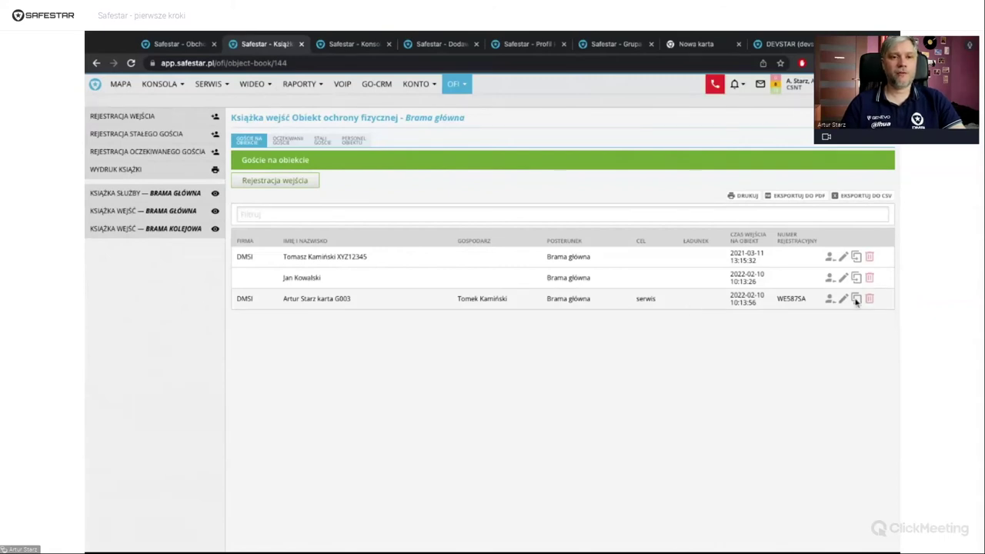
left_click(830, 256)
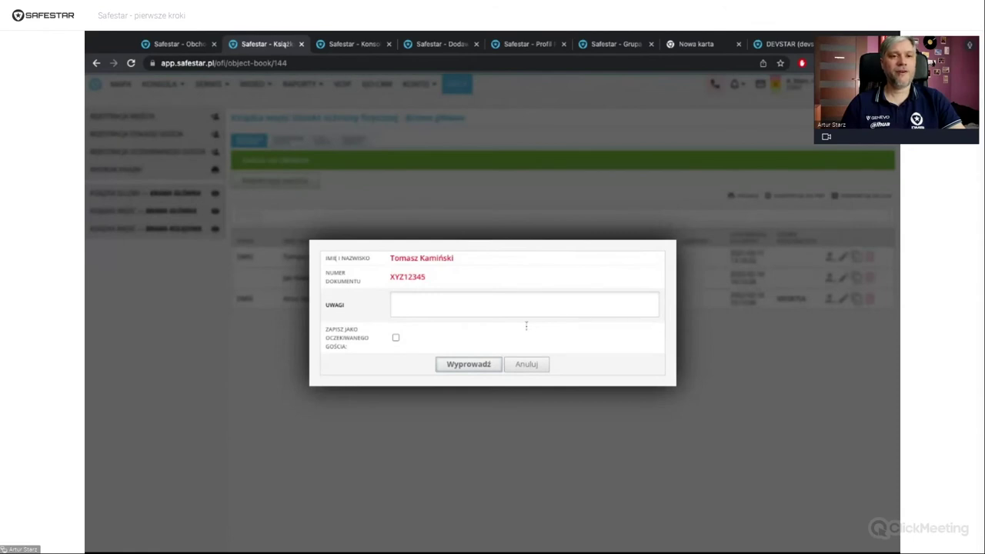
left_click(469, 364)
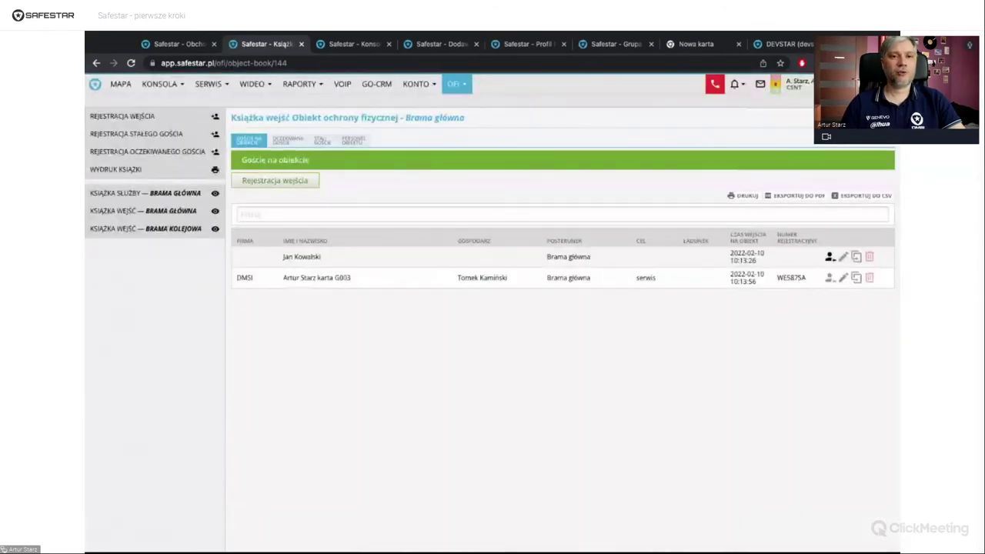
Check out the guest without a company, saving them as an expected guest, and show the expected guests list
left_click(830, 257)
left_click(396, 327)
left_click(467, 358)
left_click(291, 139)
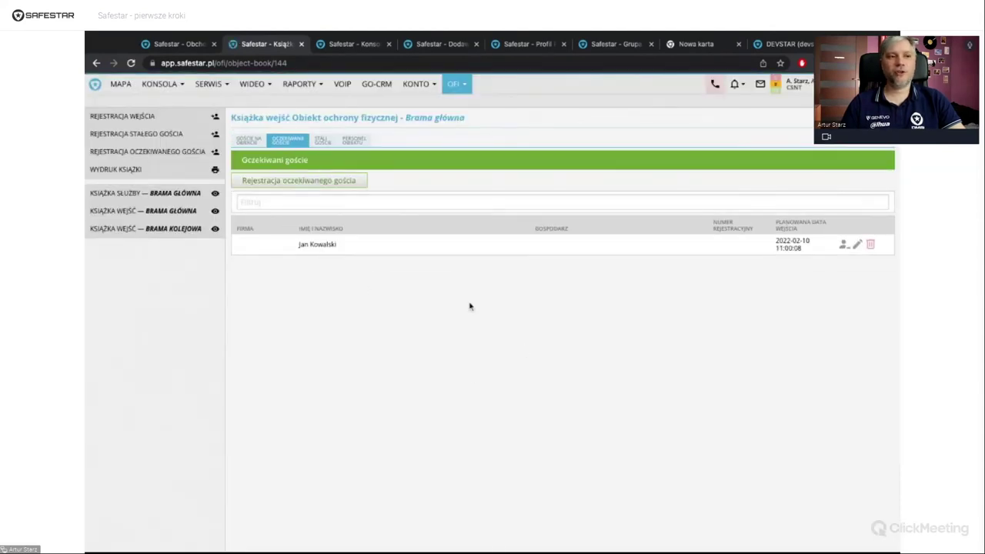
left_click(266, 180)
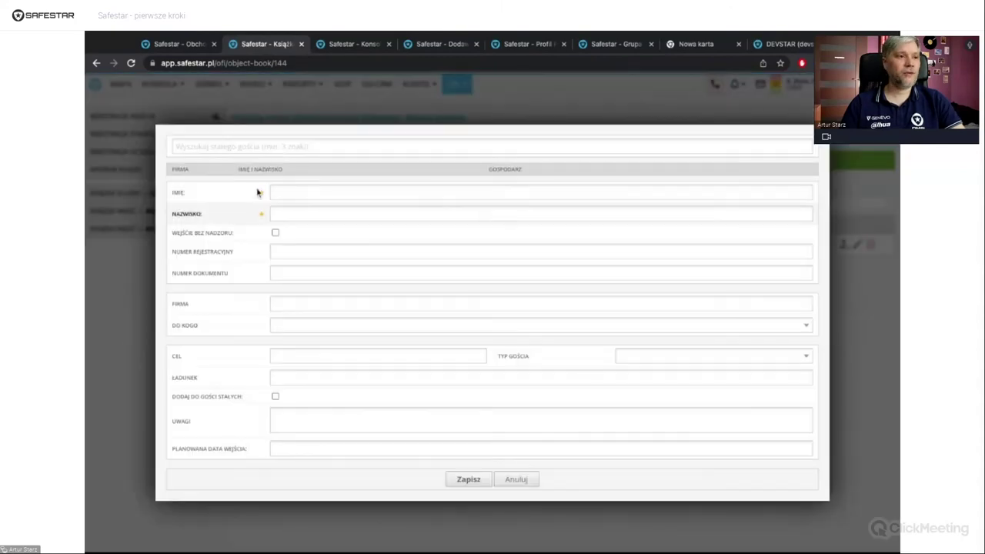
left_click(246, 154)
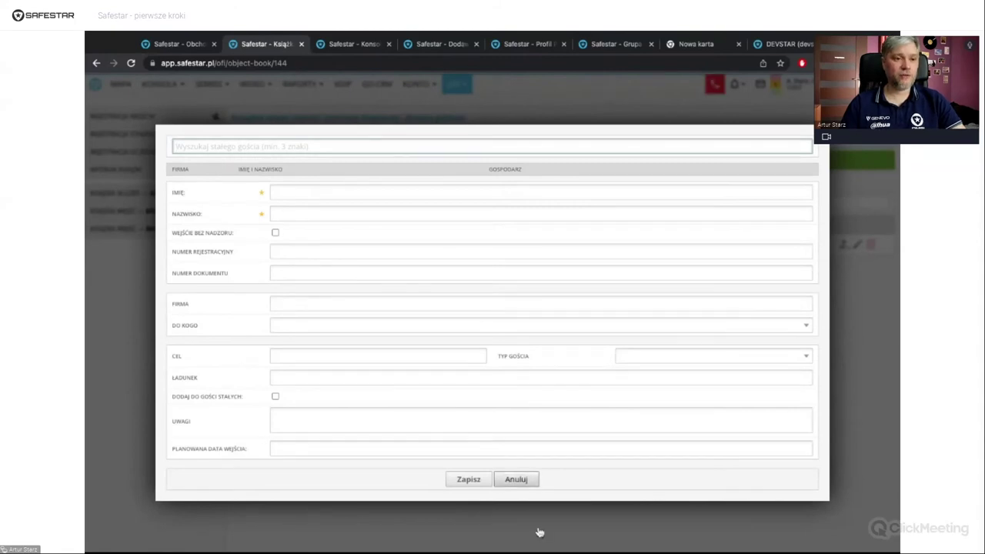
left_click(515, 479)
View the permanent guests, then load one found by name into a new expected-guest registration
left_click(322, 139)
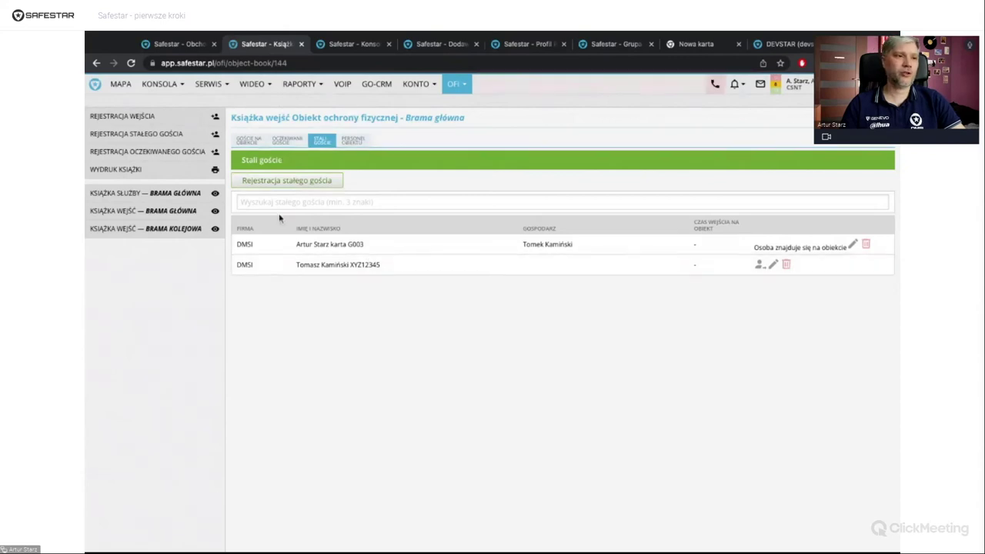
left_click(287, 140)
left_click(286, 180)
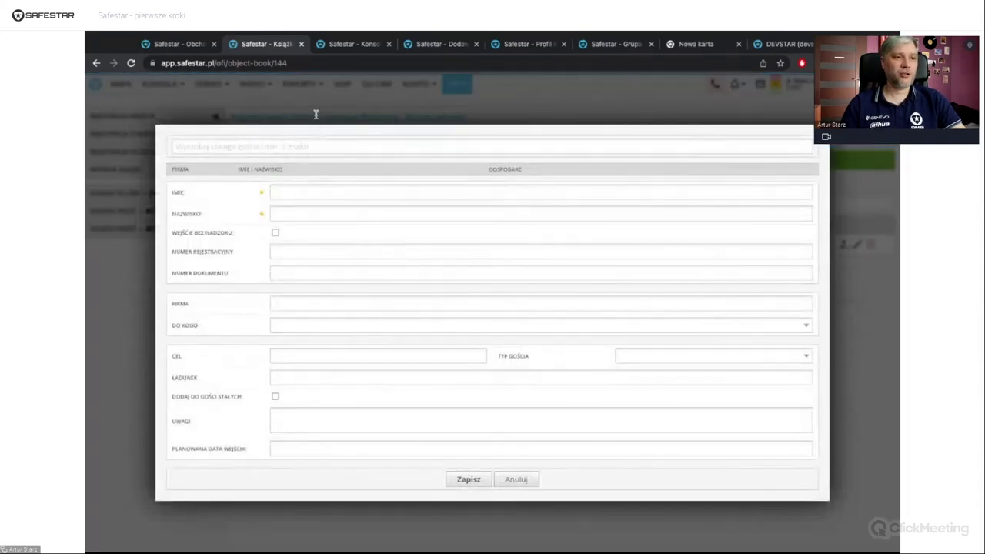
type("tome")
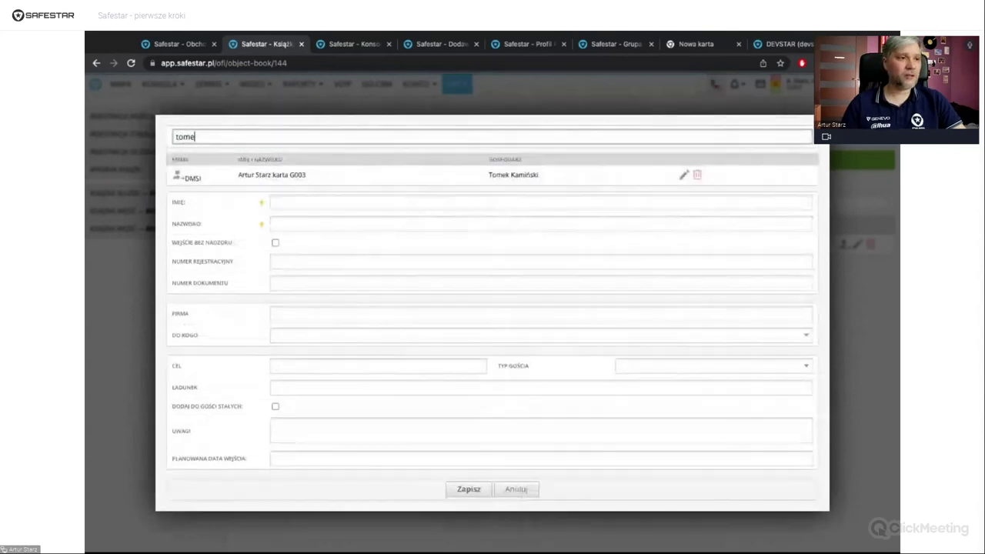
key("Return")
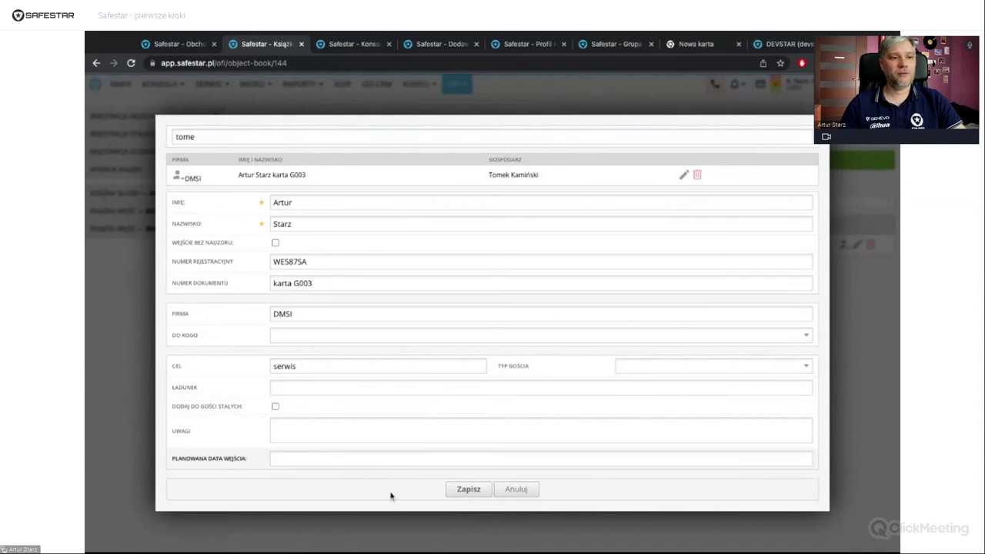
left_click(307, 458)
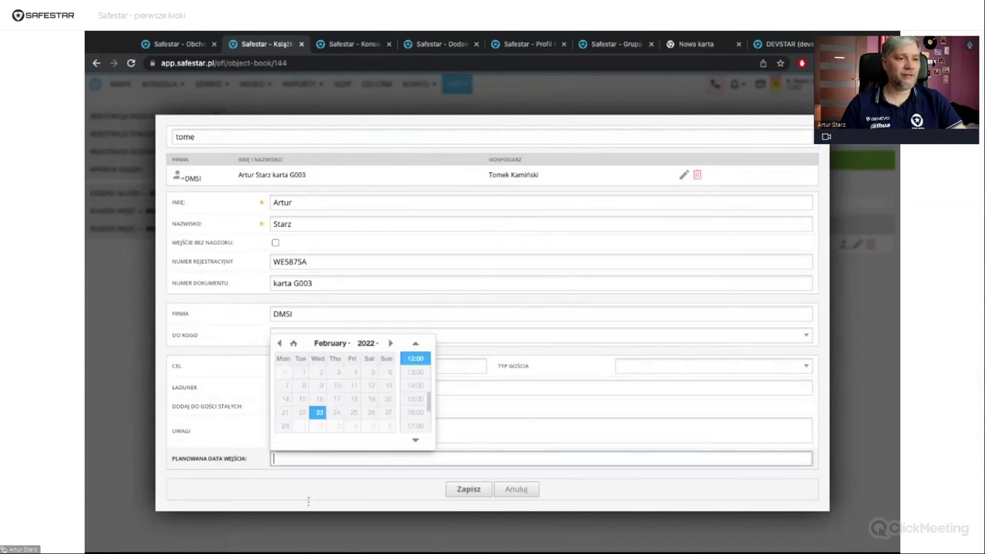
left_click(336, 413)
left_click(416, 372)
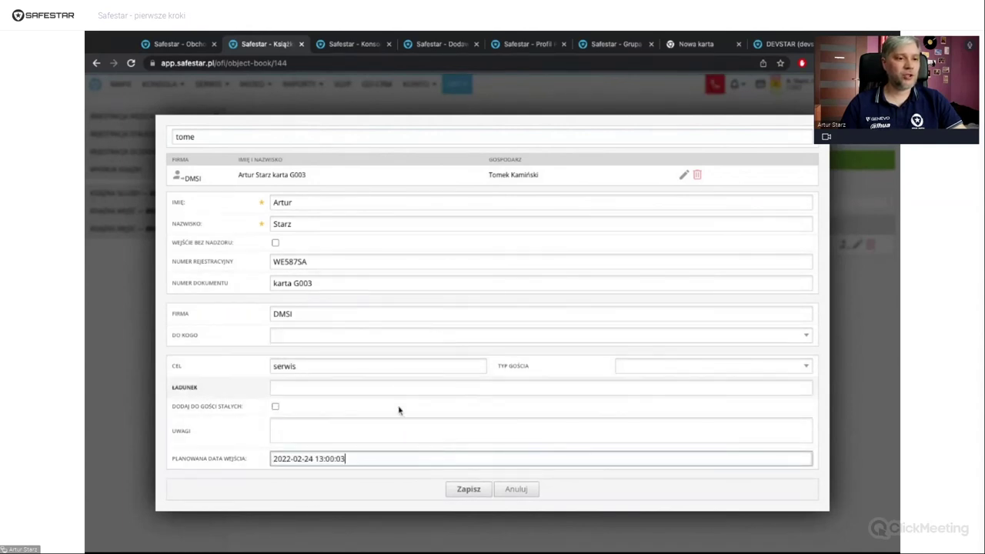
key("Return")
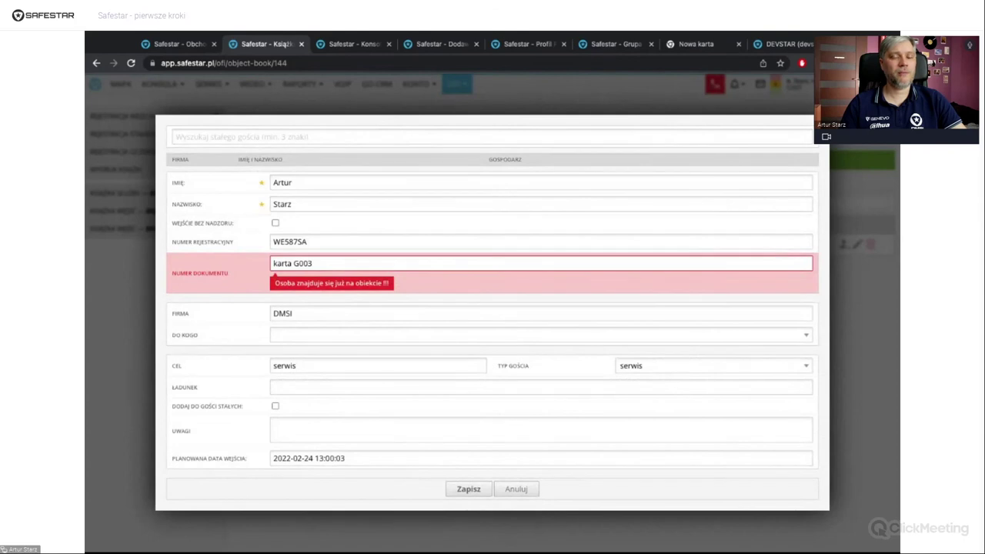
key("Escape")
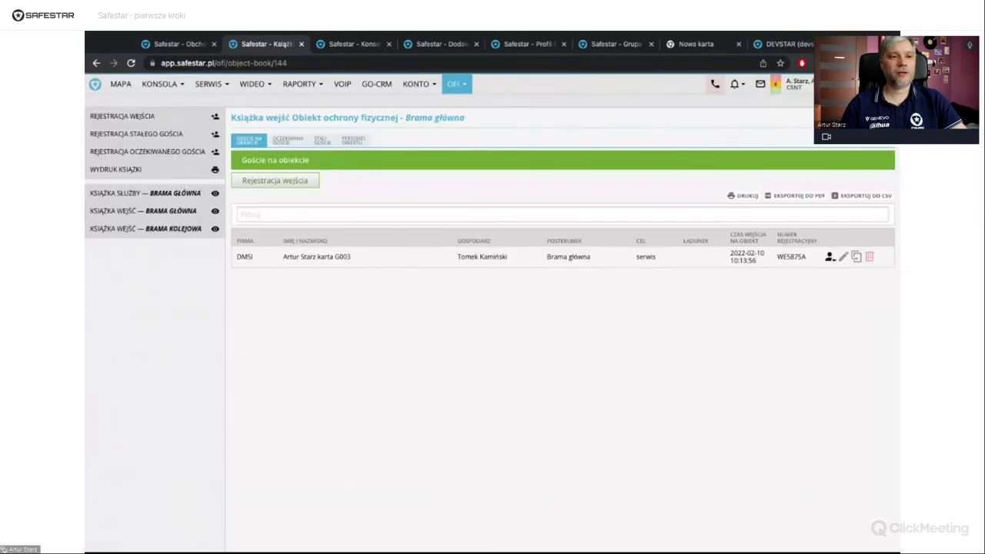
Check out the remaining DMSI guest, whose visit purpose is serwis, from the guests on site
left_click(829, 256)
left_click(468, 376)
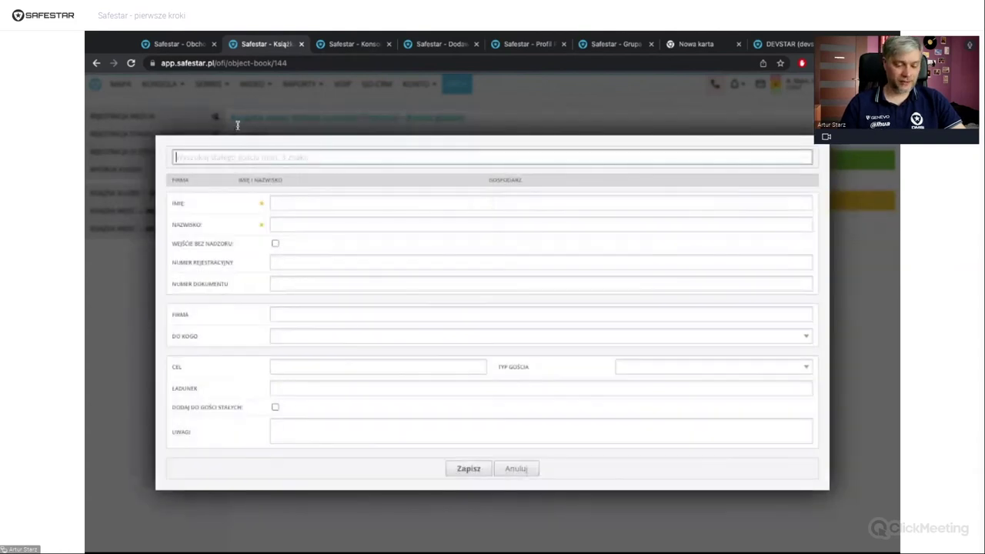
Search the permanent guests by surname in a new entry registration and fill it with the second DMSI guest's data
type("kamin")
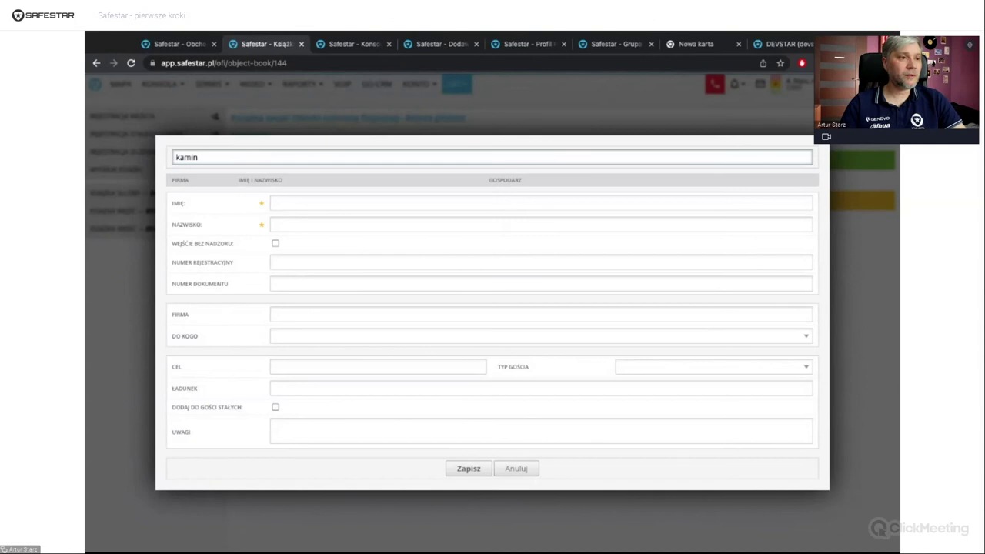
key("BackSpace")
key("BackSpace")
left_click(261, 195)
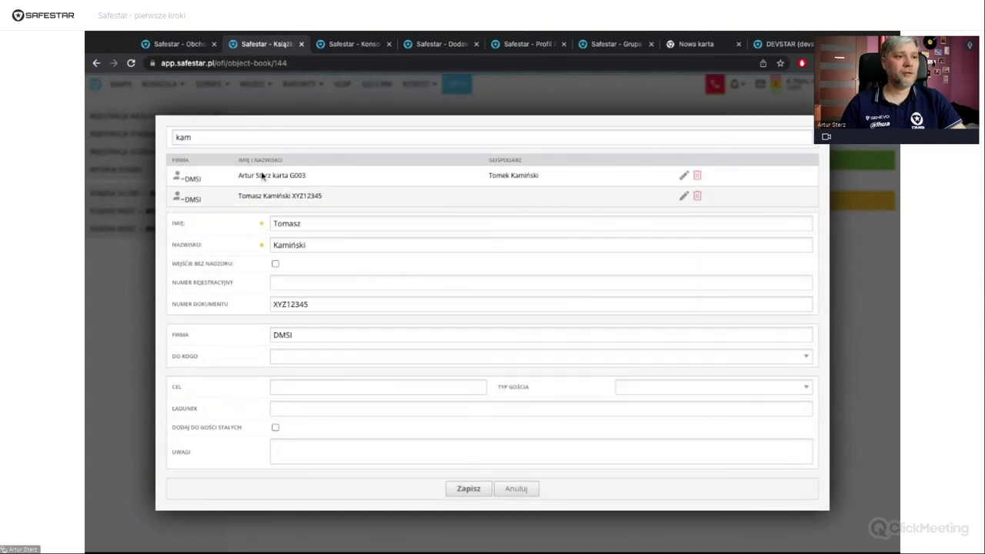